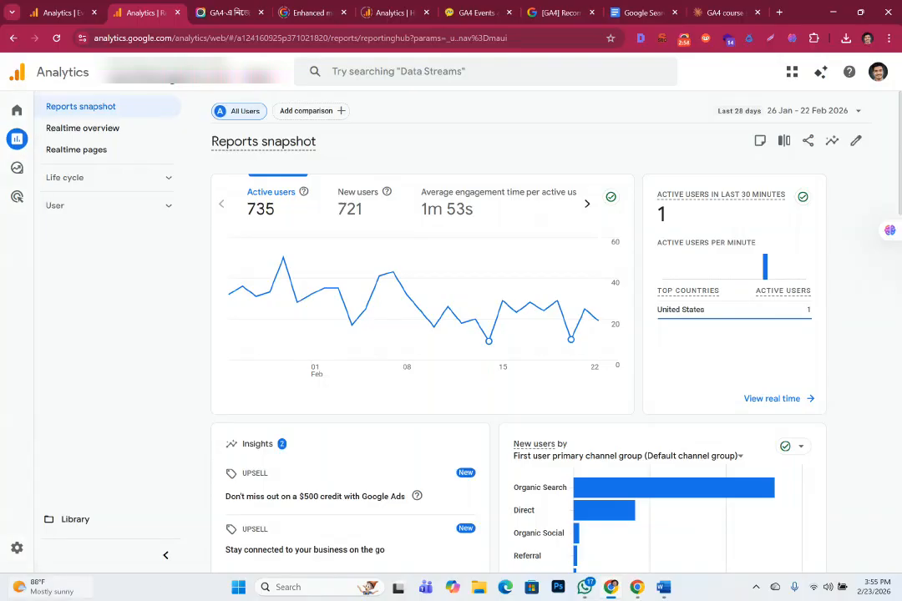
click(47, 552)
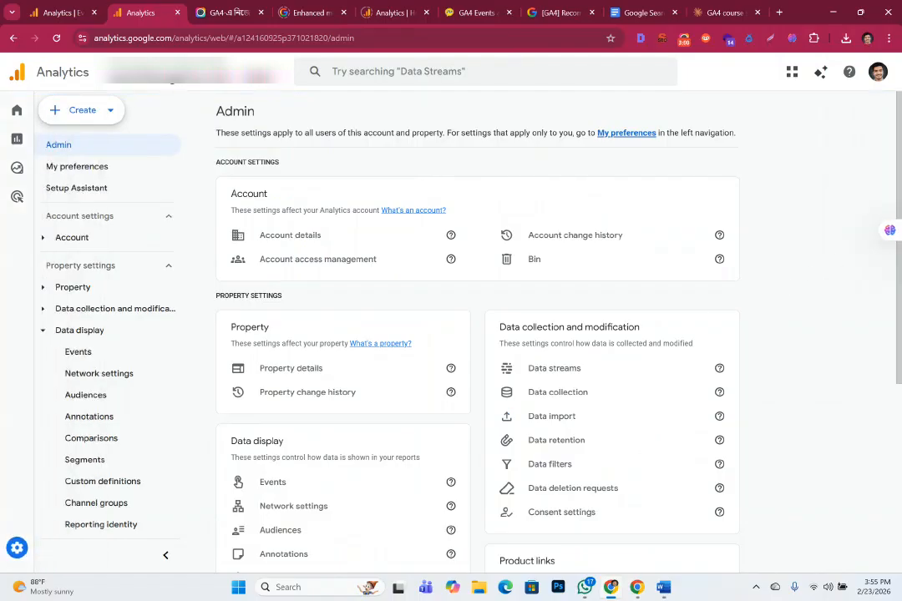
scroll(890, 449, down, 4)
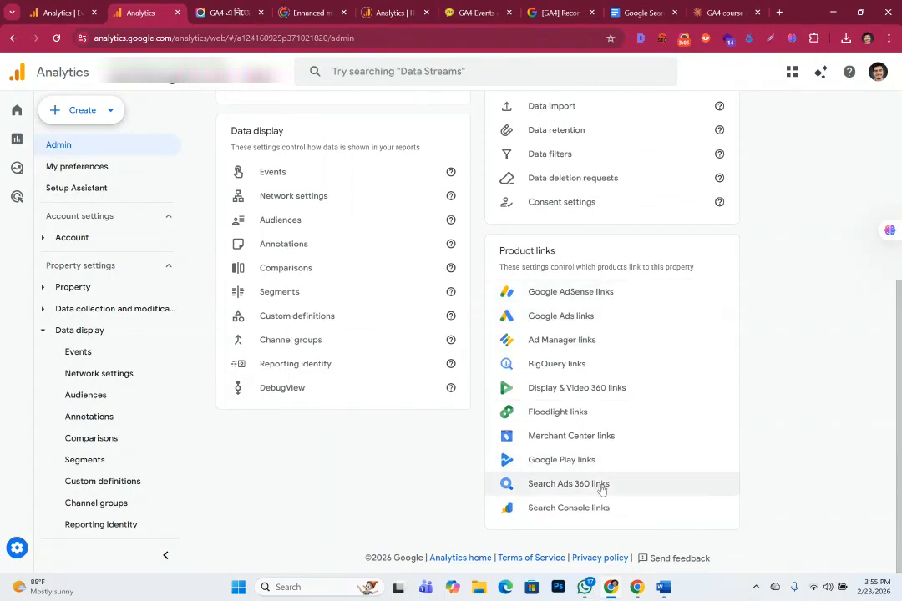
click(583, 511)
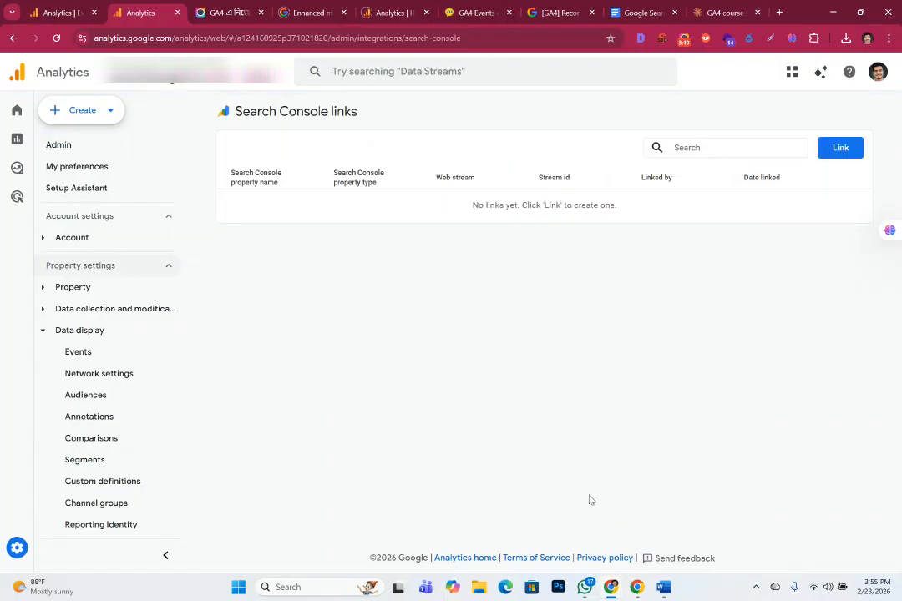
click(851, 148)
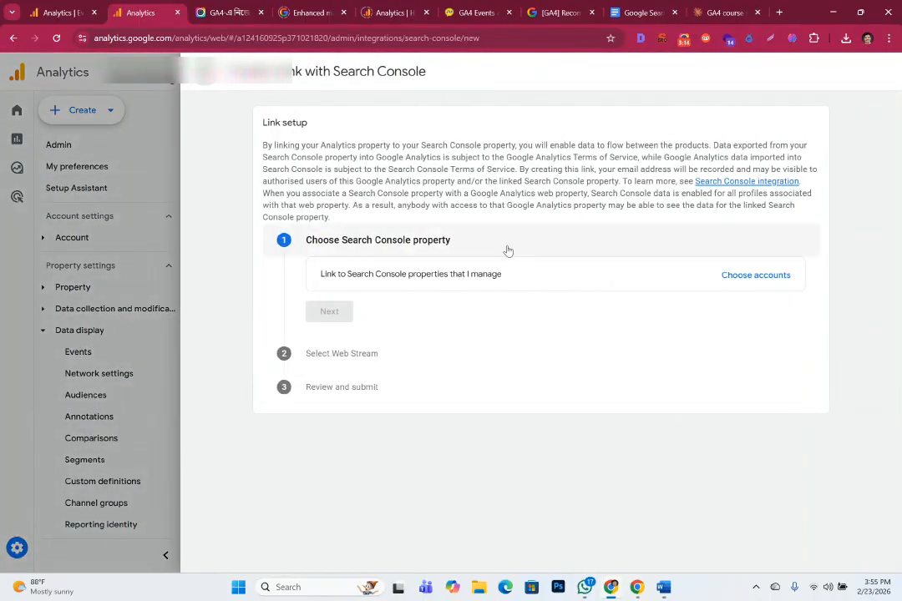
click(747, 276)
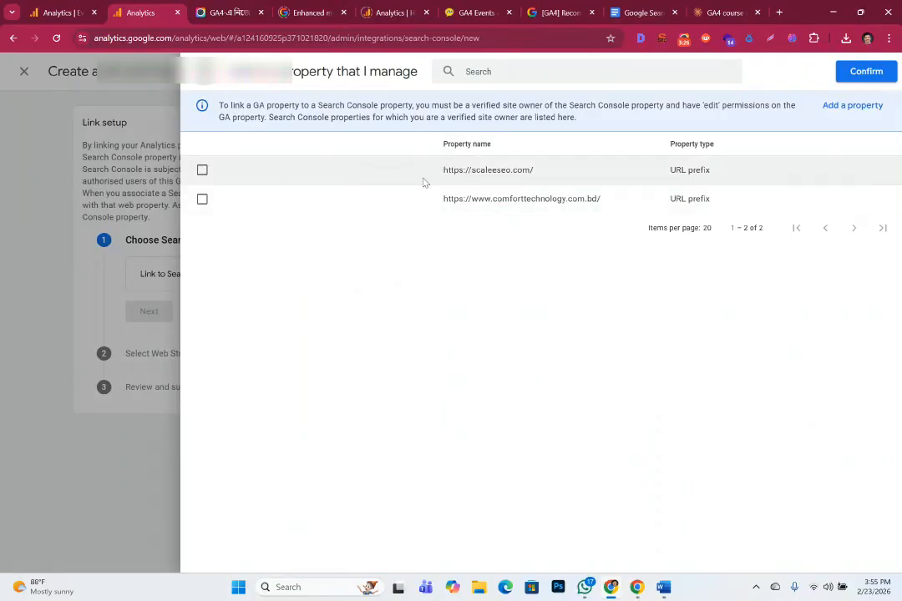
click(202, 171)
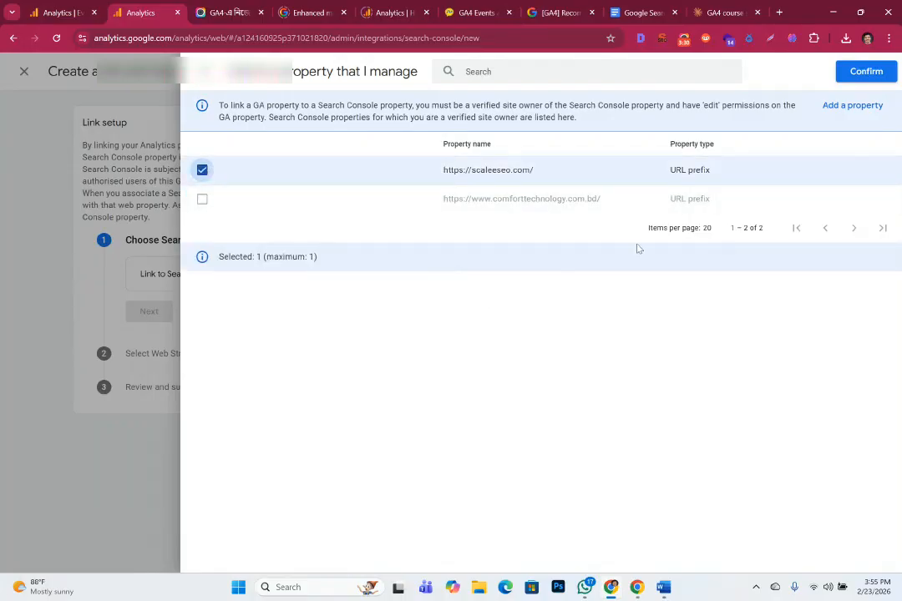
click(860, 72)
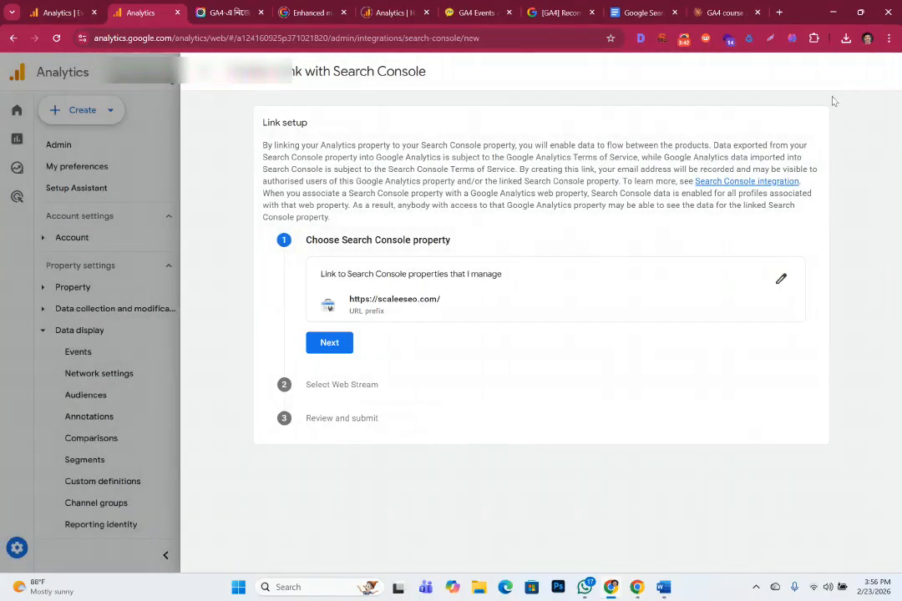
click(349, 350)
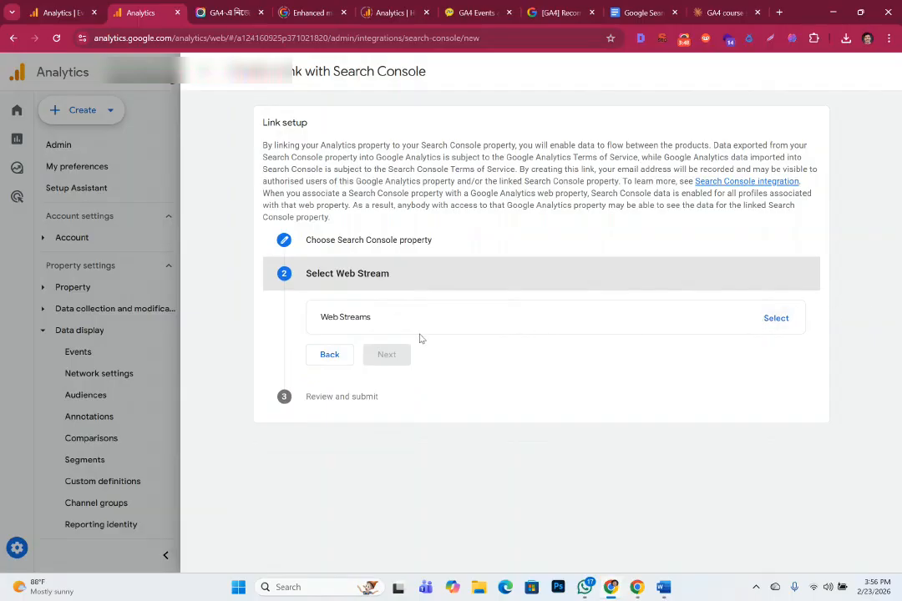
Select the avanteibogaine.com - GA4 web stream for the link and submit the setup
click(776, 319)
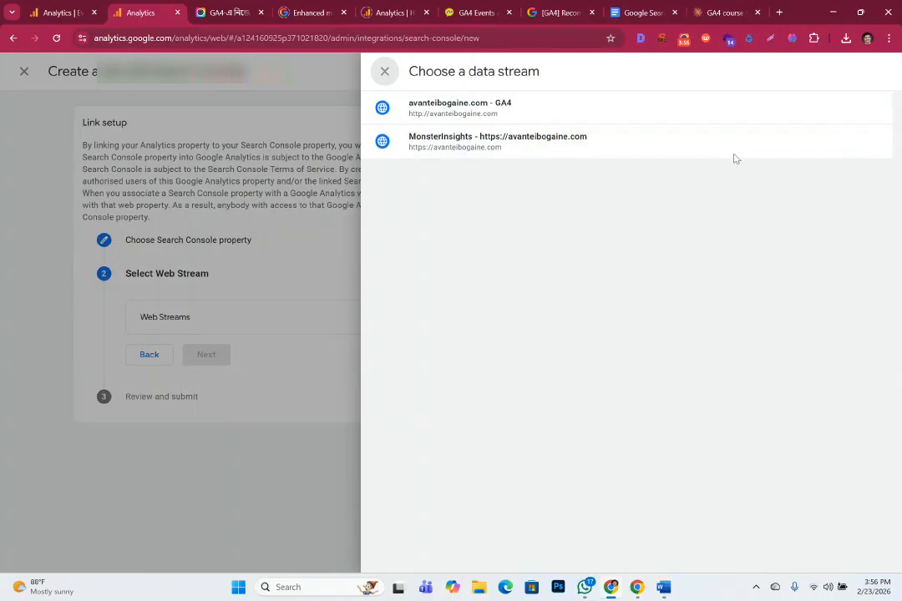
click(851, 108)
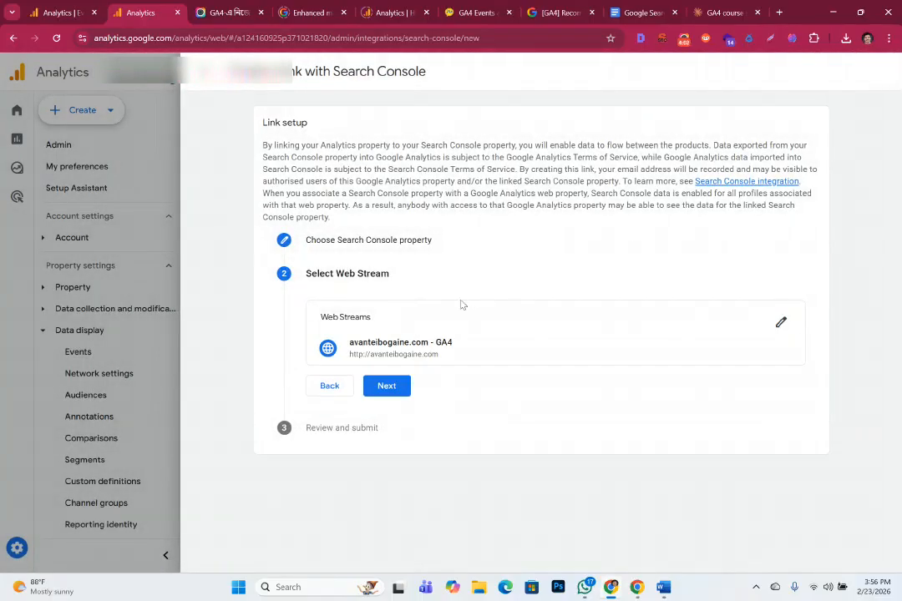
click(387, 386)
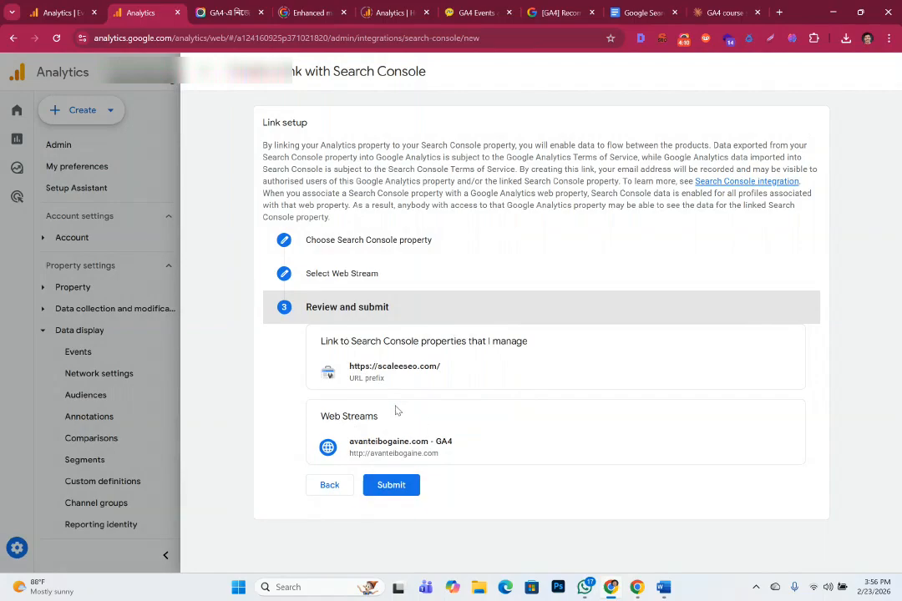
click(400, 484)
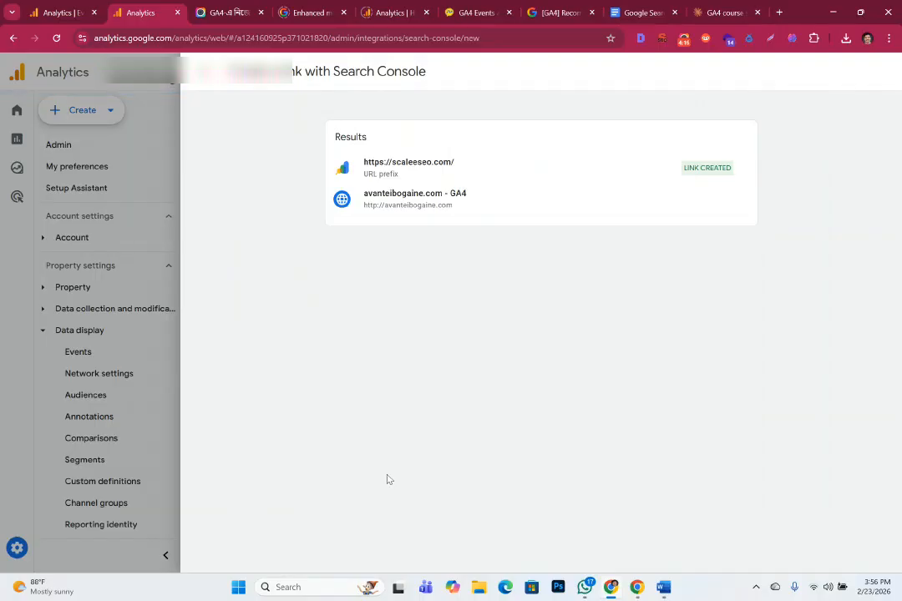
click(125, 338)
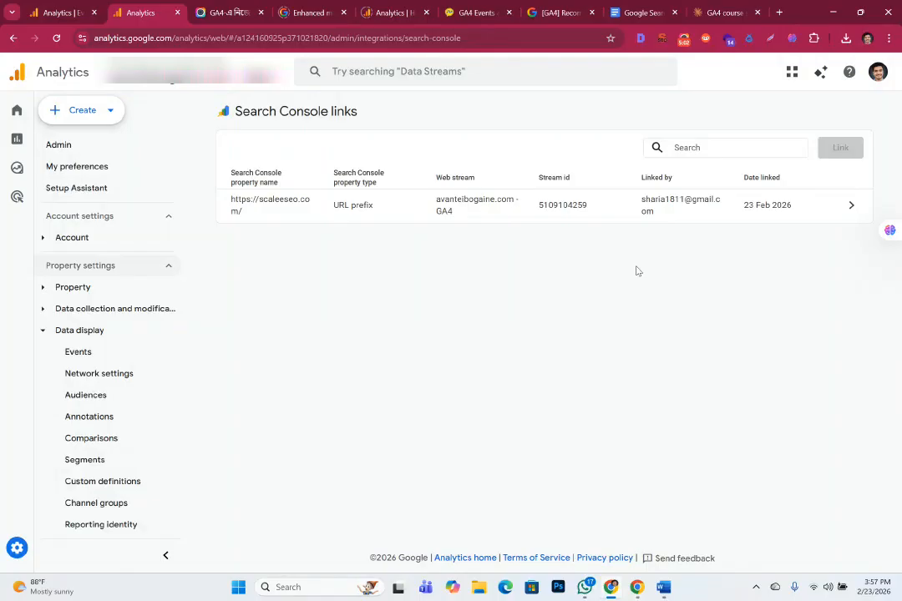
click(290, 209)
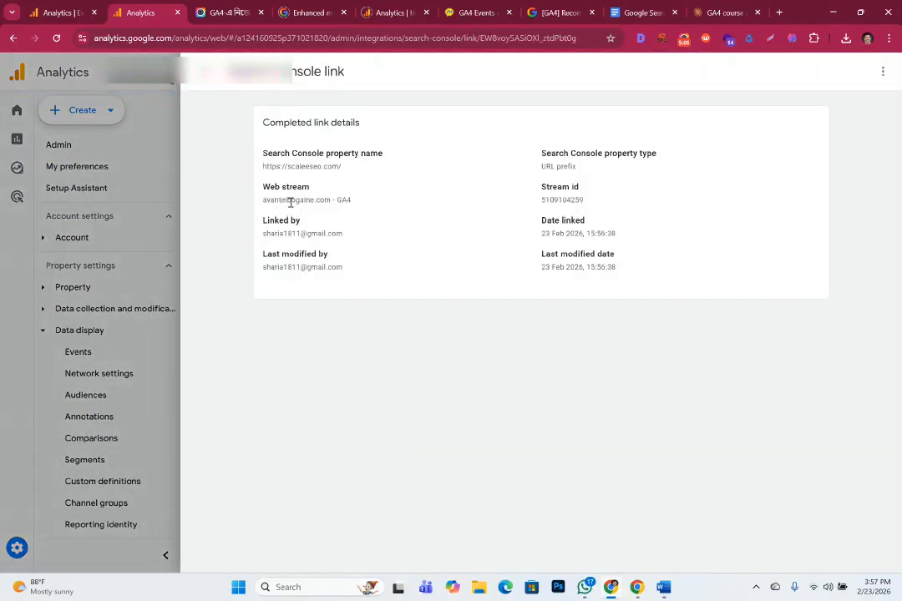
click(124, 207)
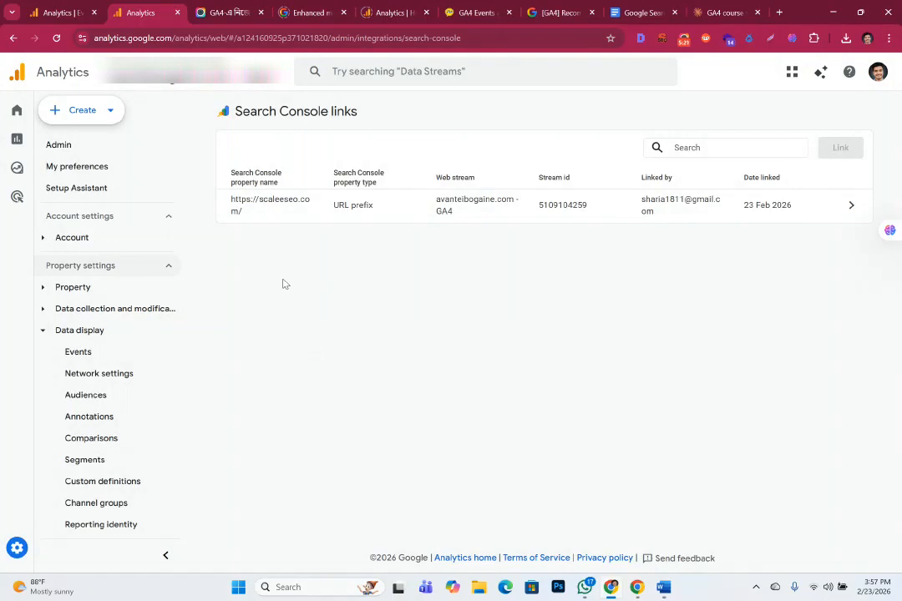
Unpublish the Search Console collection in the reports Library
mouse_move(55, 142)
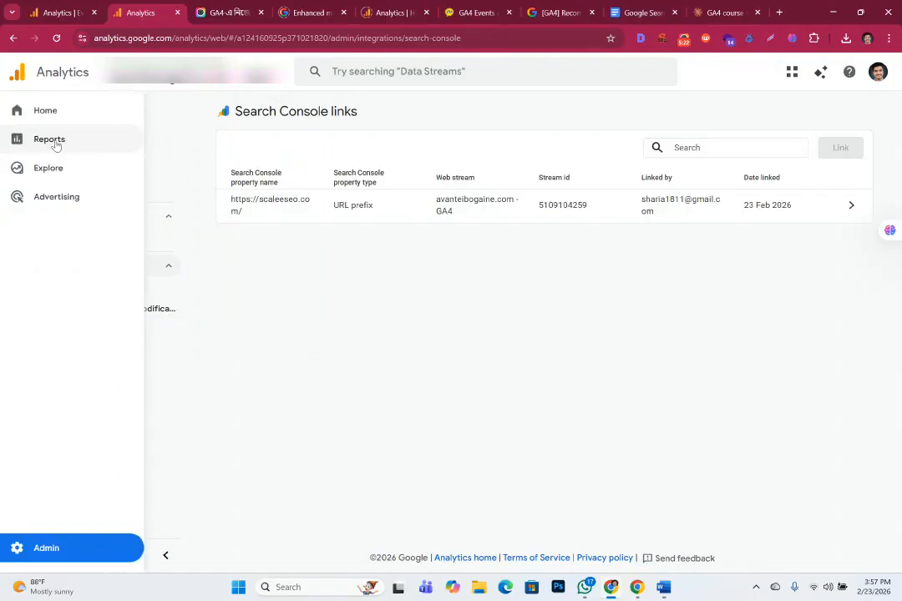
click(51, 141)
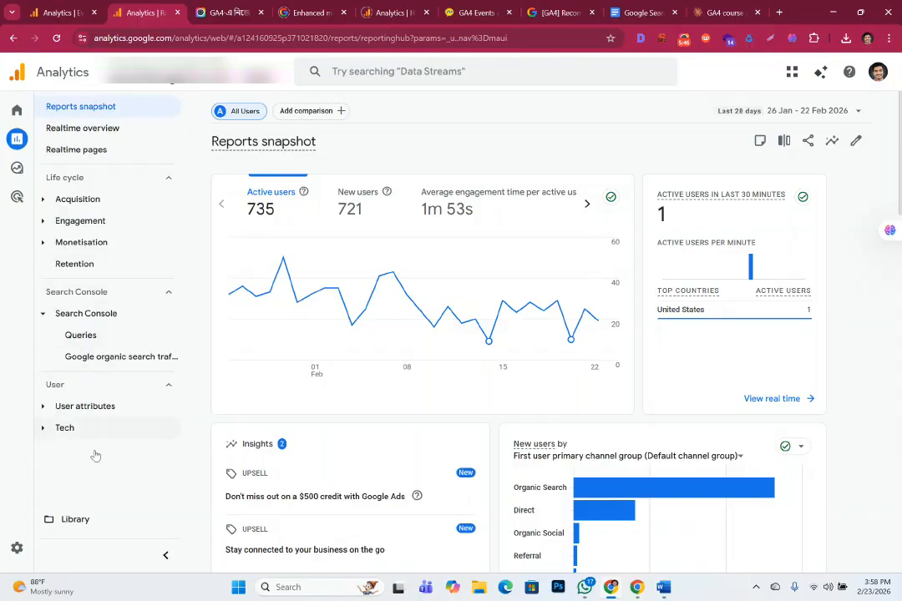
click(84, 520)
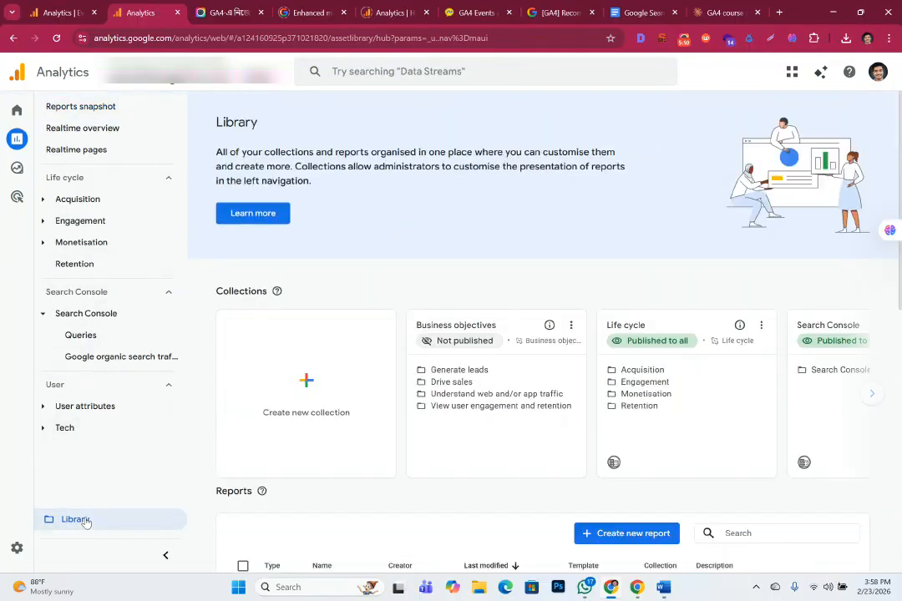
click(872, 395)
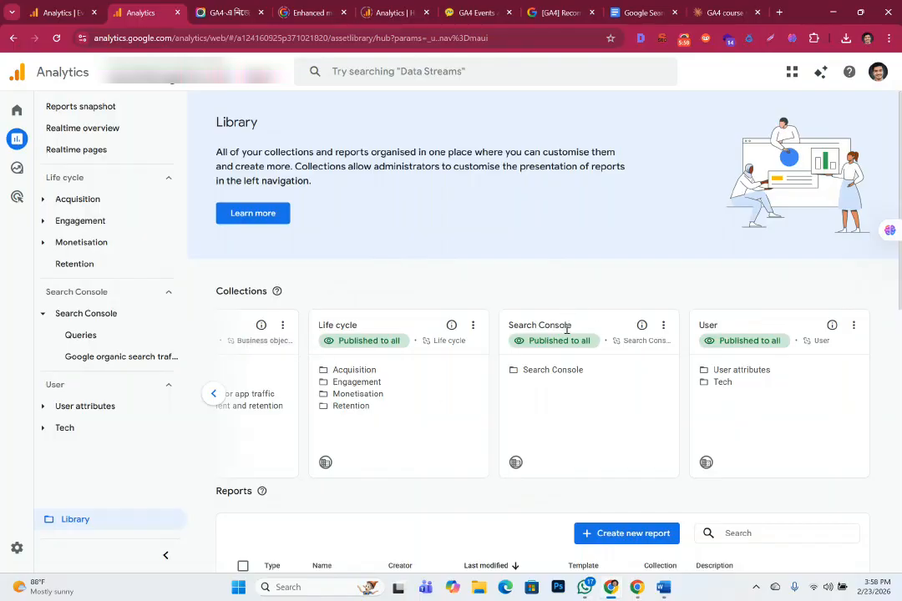
click(664, 325)
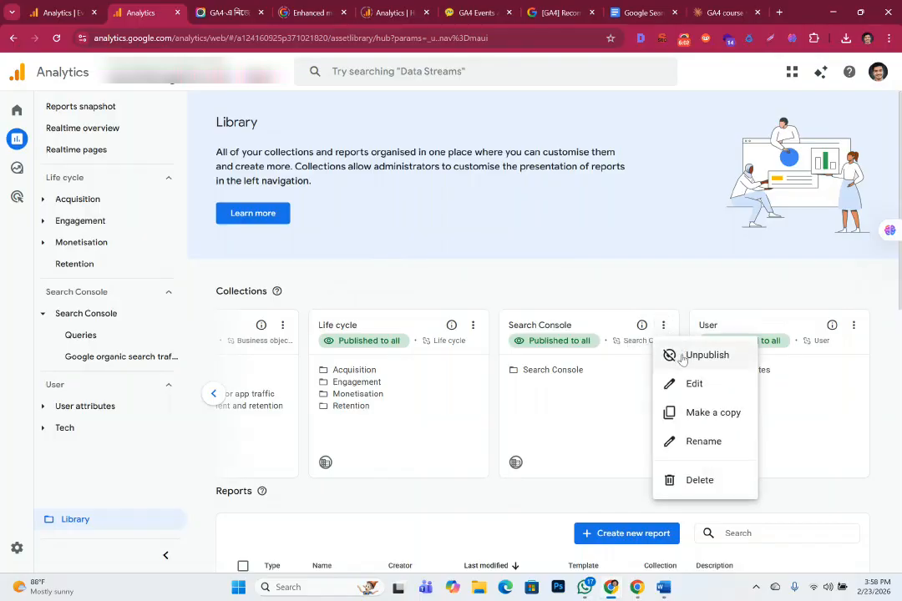
click(680, 358)
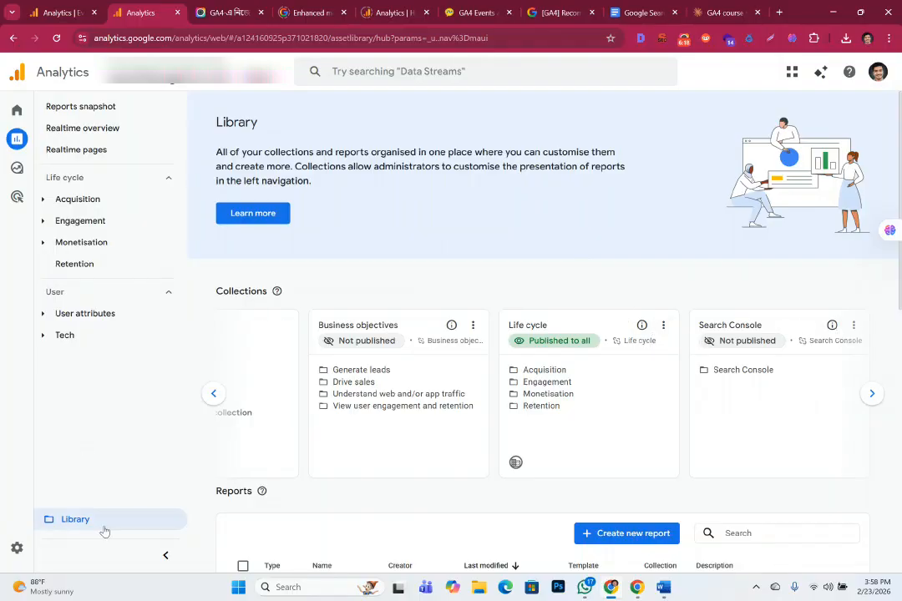
Publish the Search Console collection in the Library
click(871, 395)
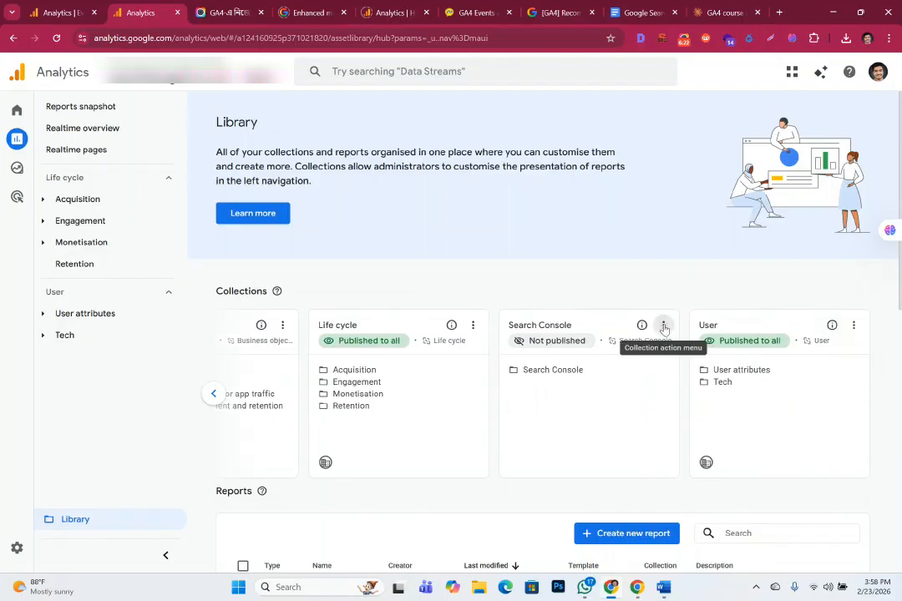
click(663, 327)
click(702, 356)
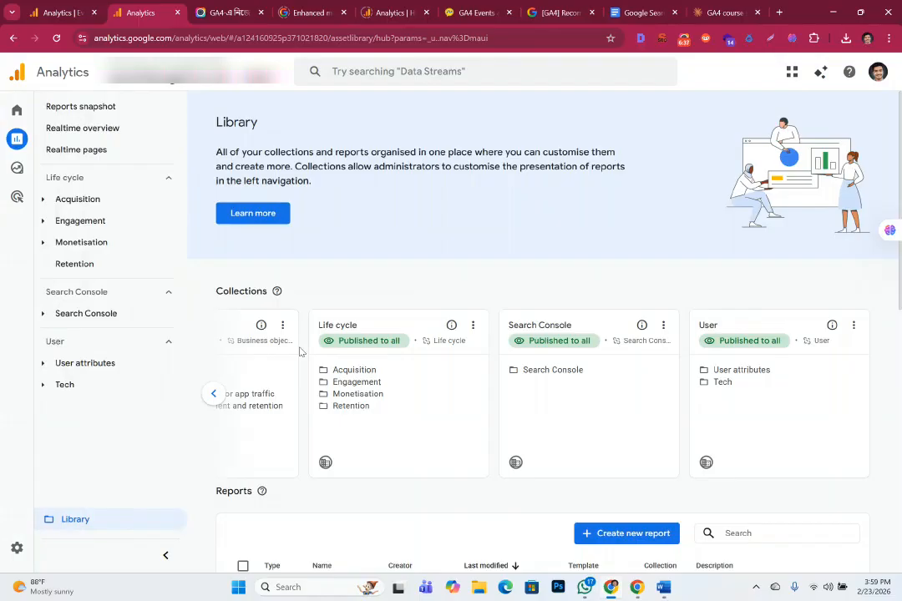
Open the Search Console Queries report and examine its clicks chart and search query table
click(99, 316)
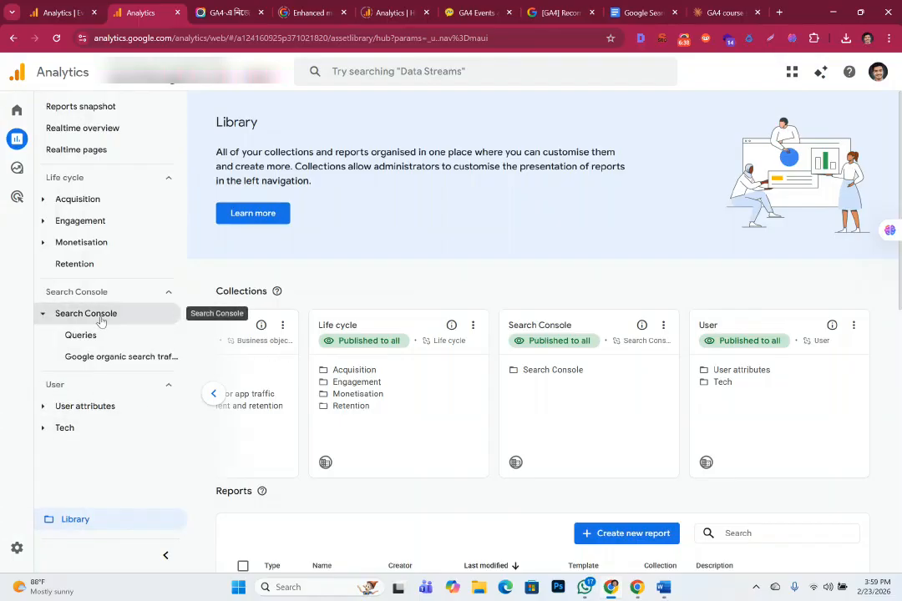
click(97, 334)
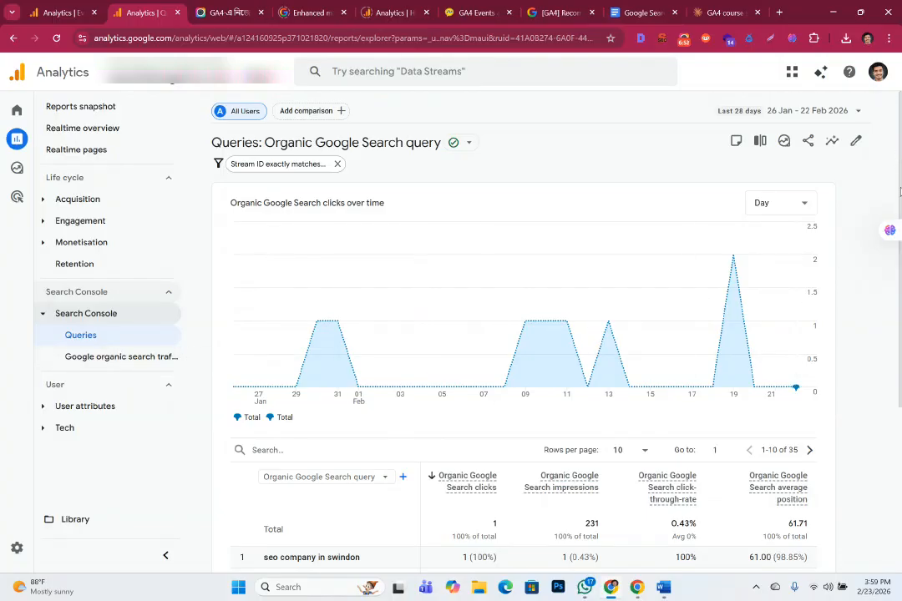
key(ctrl+a)
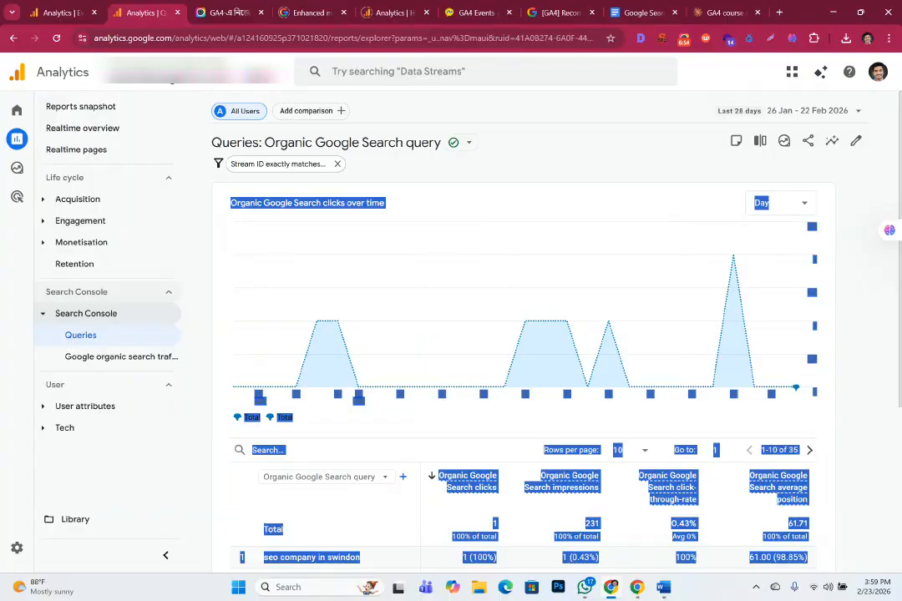
click(887, 187)
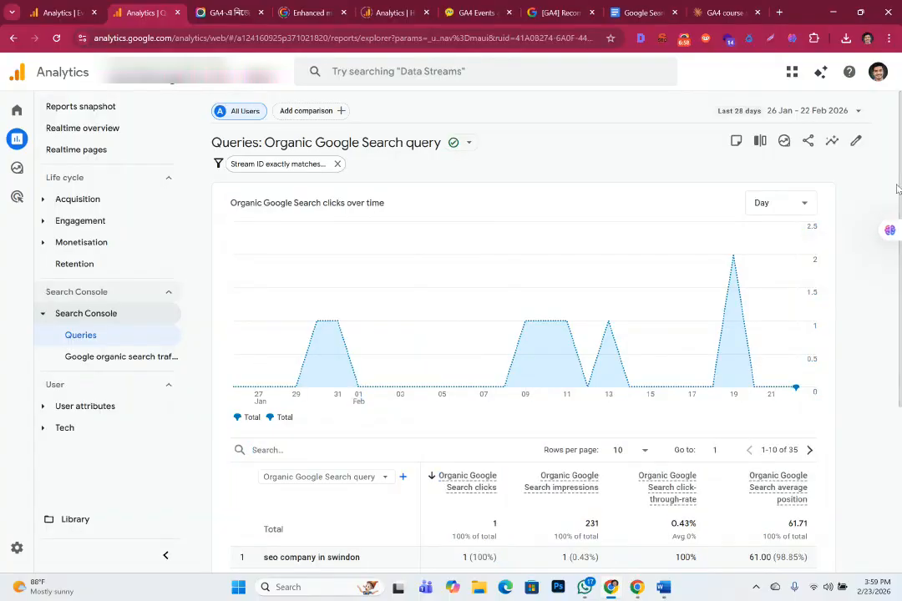
scroll(900, 187, down, 1)
scroll(900, 187, down, 3)
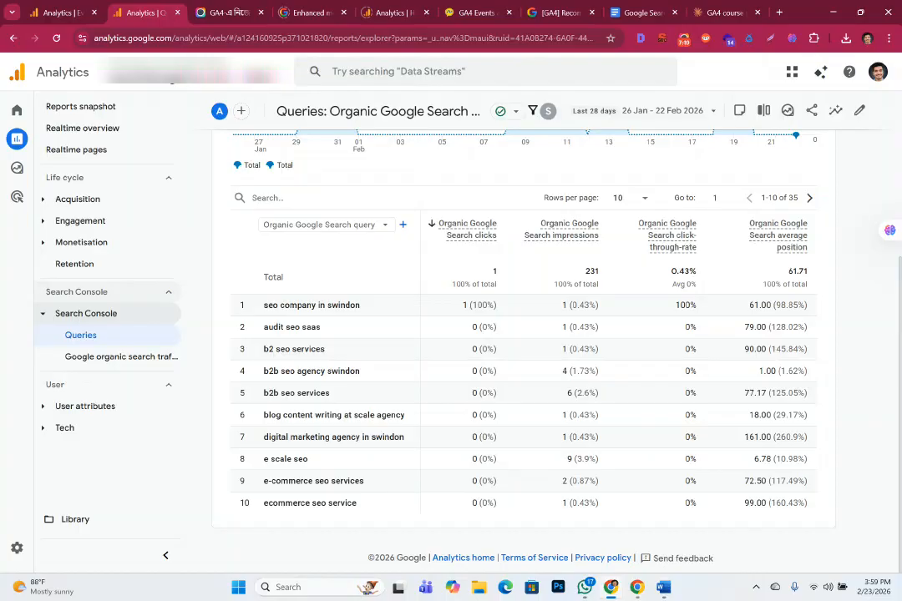
scroll(895, 324, up, 3)
scroll(534, 334, down, 3)
Break the Queries table down by Country and look through the available primary and secondary dimensions
click(357, 228)
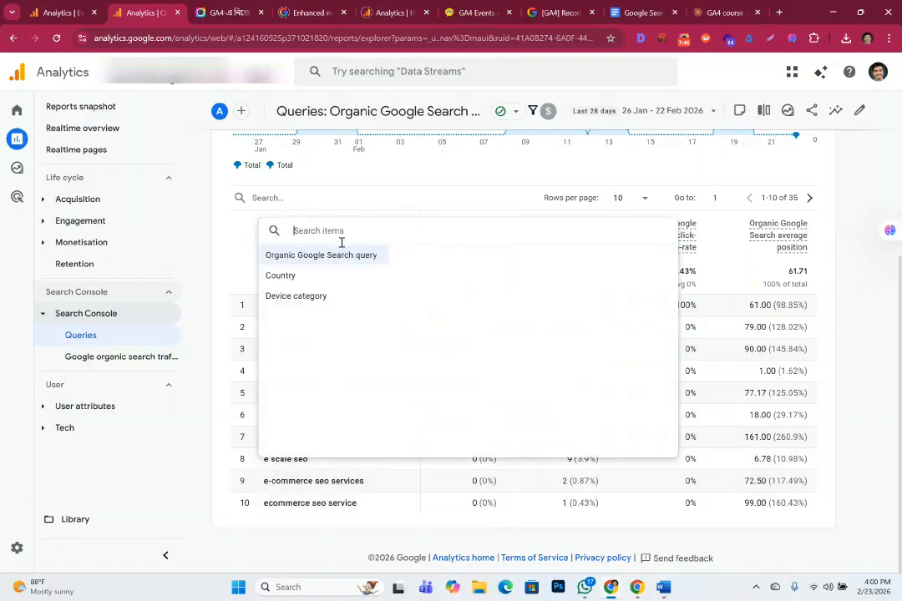
click(289, 277)
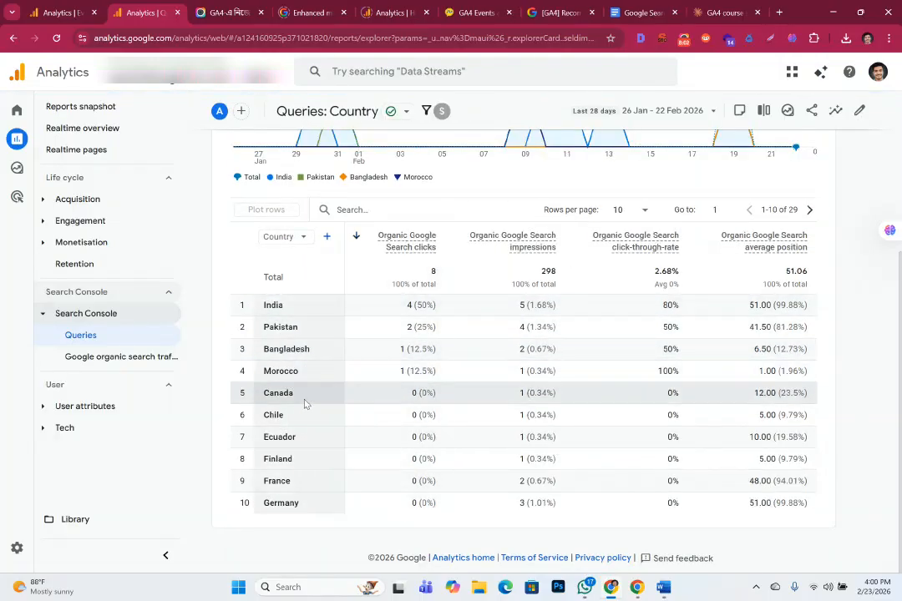
click(294, 239)
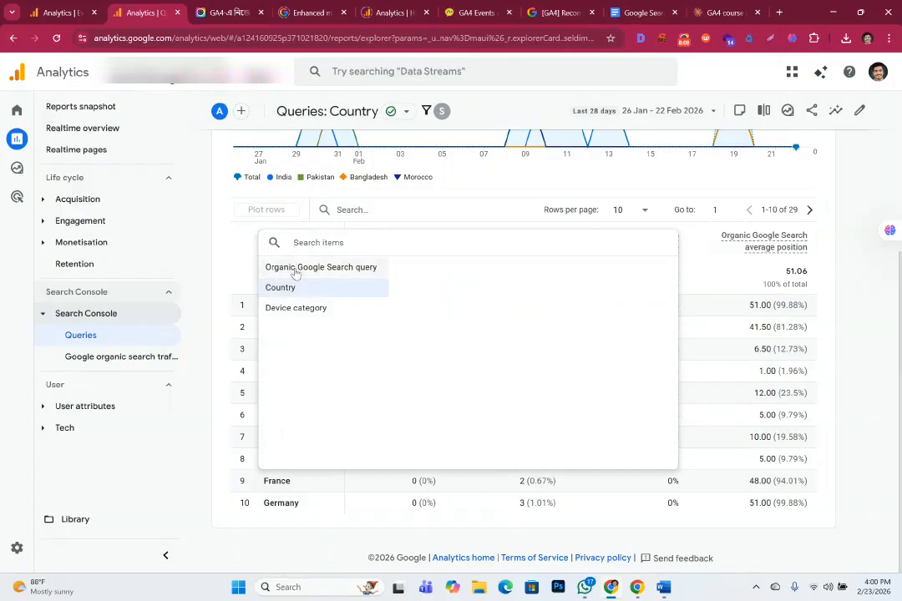
click(237, 257)
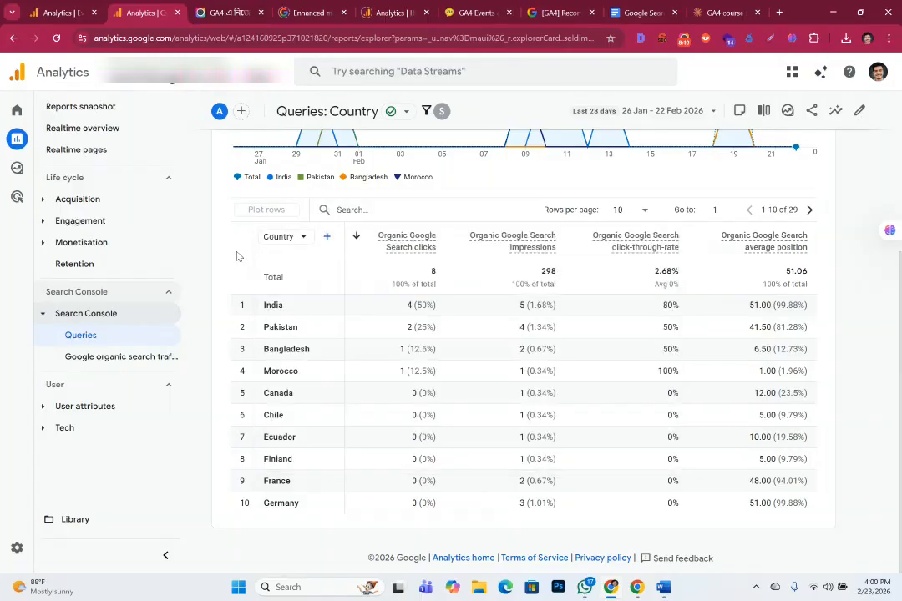
click(327, 238)
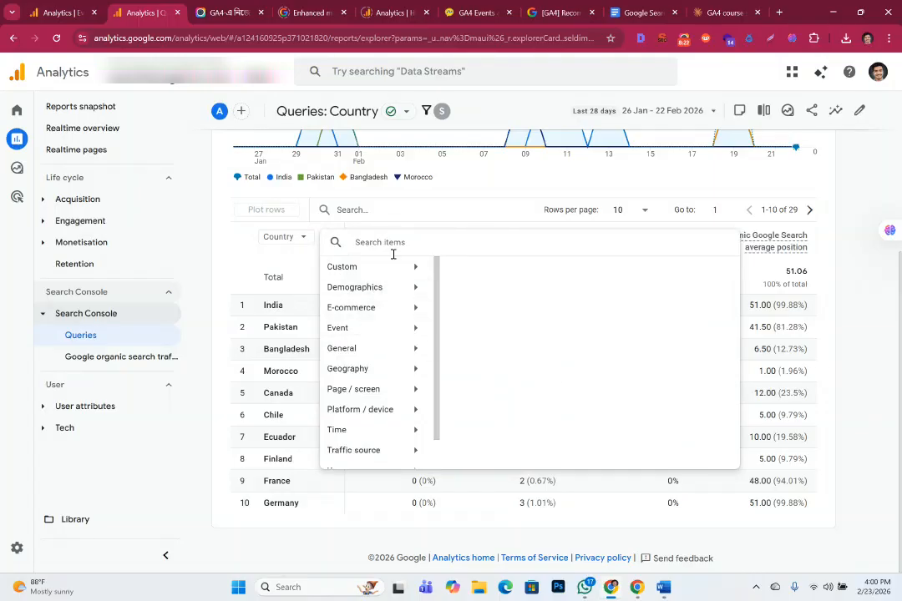
click(266, 261)
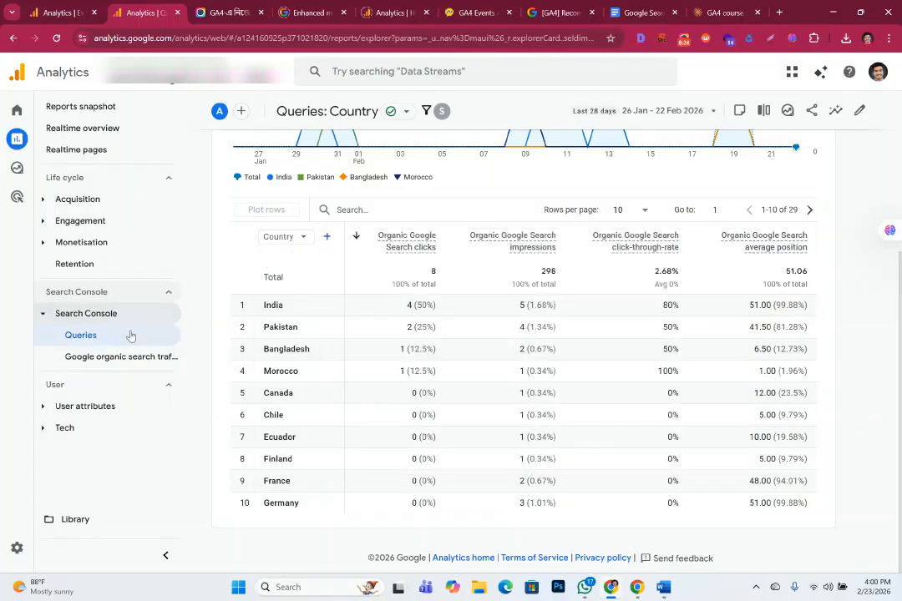
Open the Google organic search traffic report and examine its clicks chart and all landing page table metrics through ad revenue
click(111, 359)
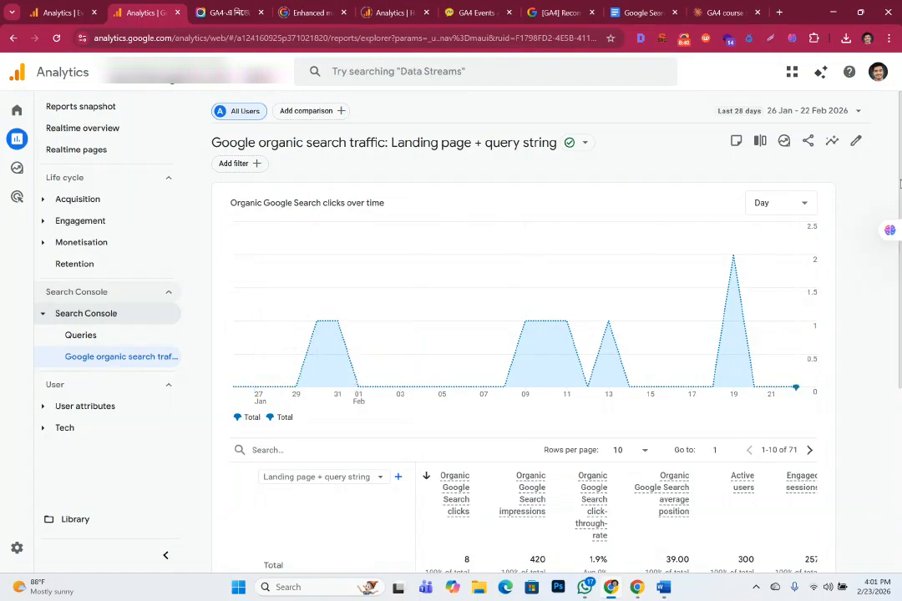
drag(899, 189, 899, 267)
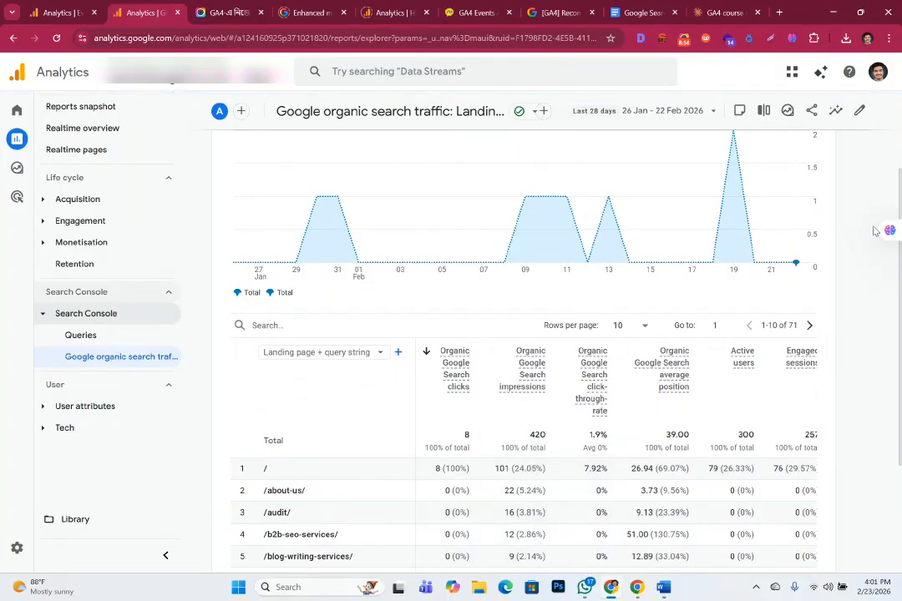
drag(900, 200, 898, 257)
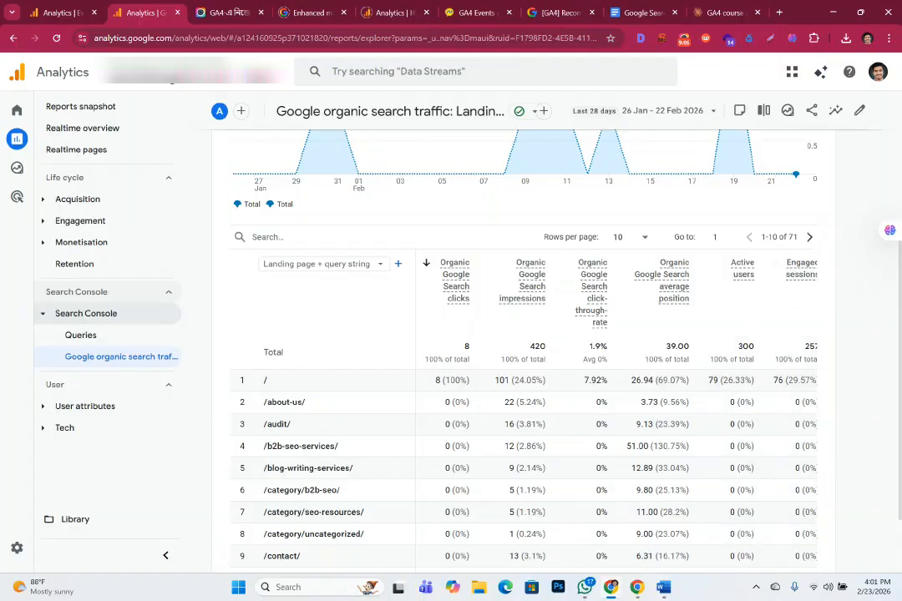
scroll(498, 467, down, 2)
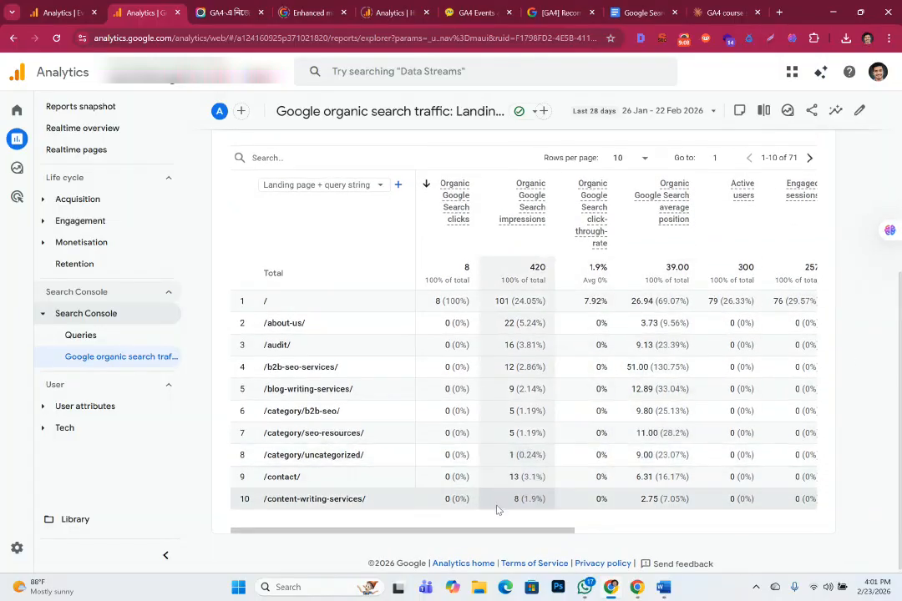
drag(487, 536, 740, 527)
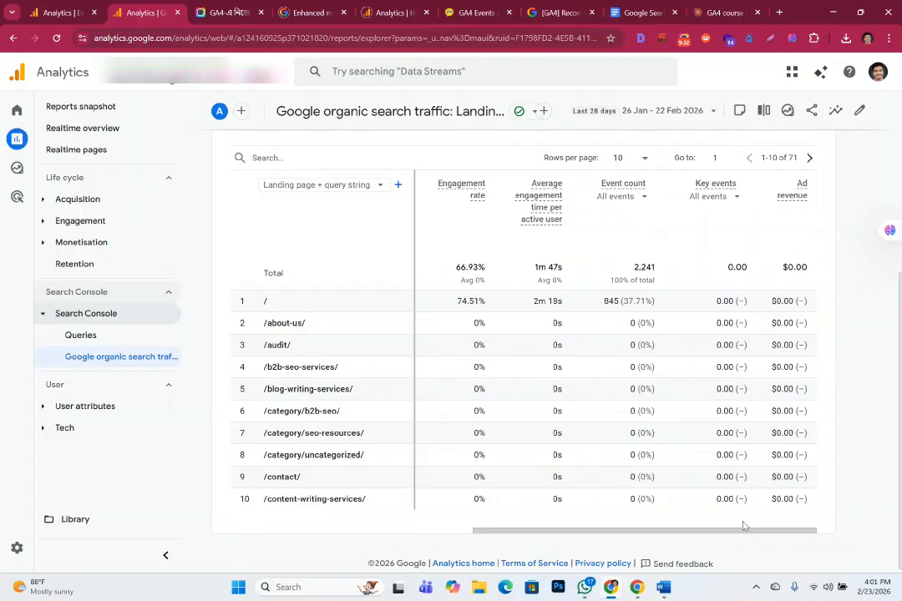
Look through the secondary dimensions available for the landing page table, including the Custom category, without adding one
click(399, 185)
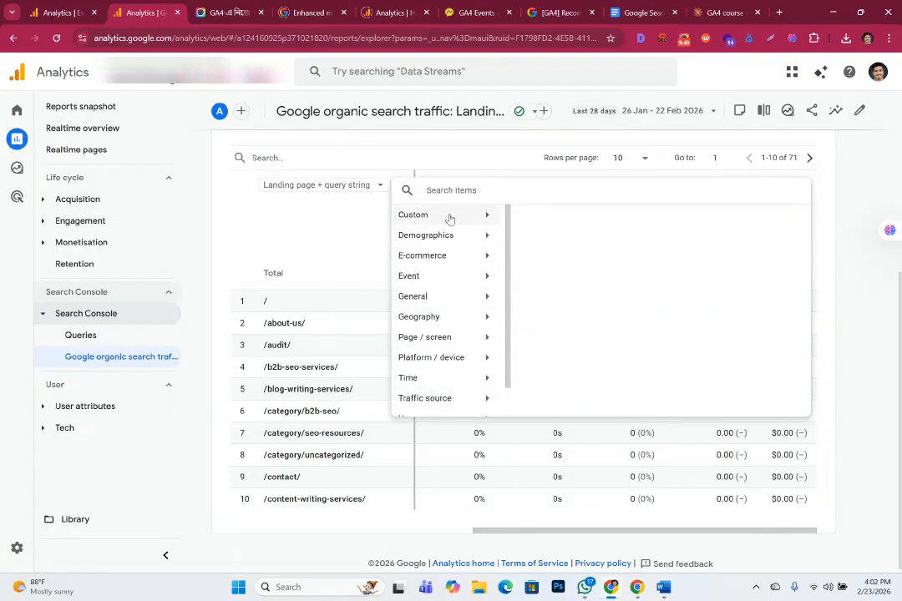
mouse_move(449, 217)
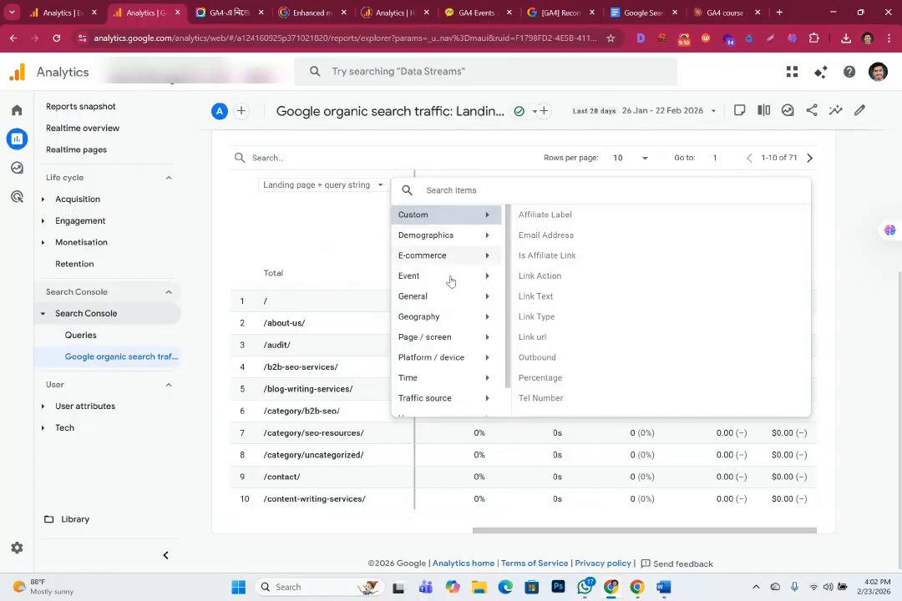
click(305, 230)
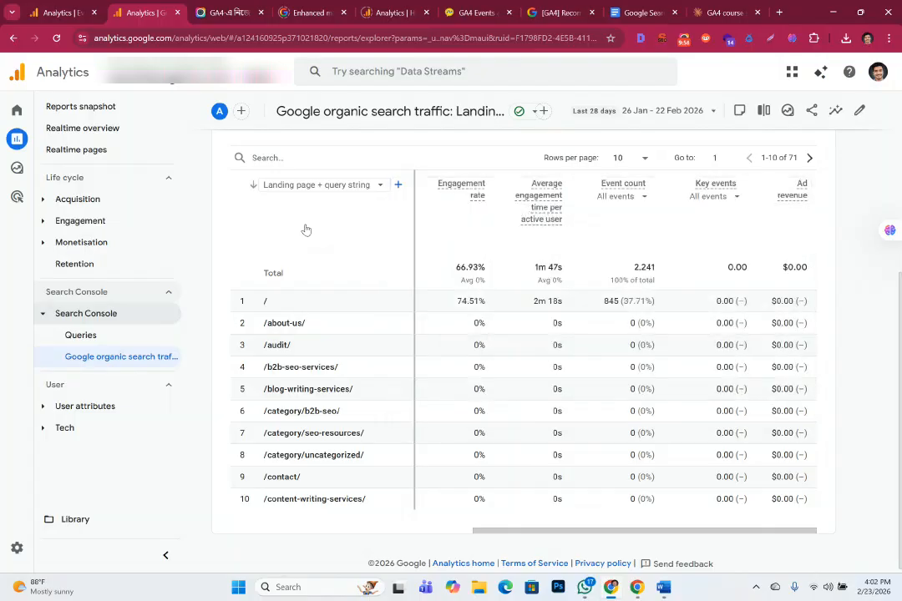